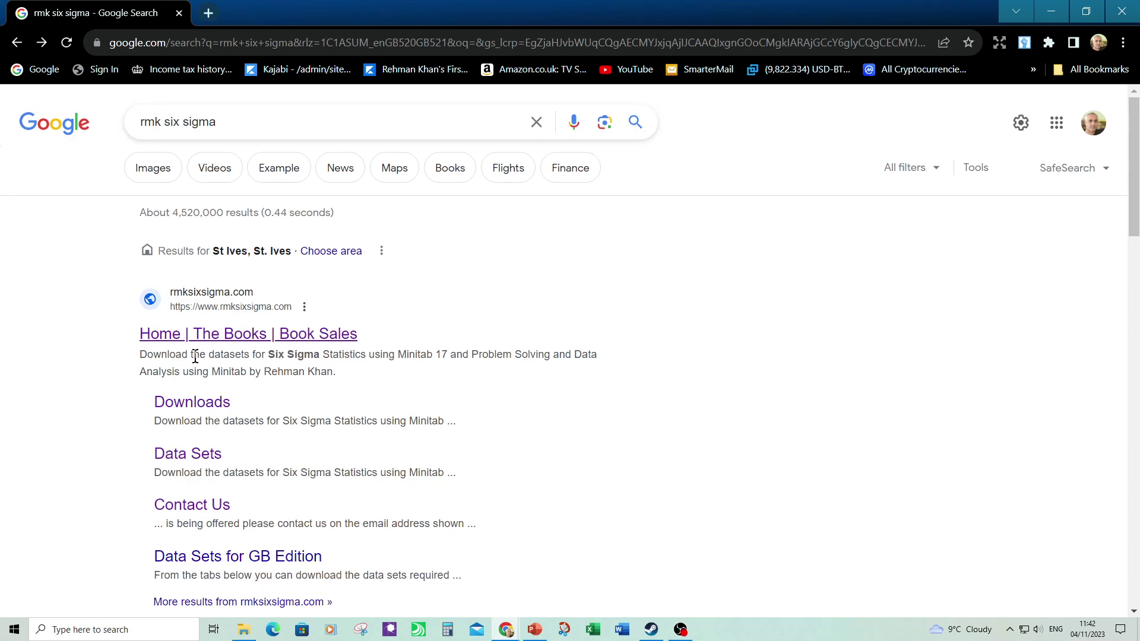
- Go from the rmksixsigma.com search result to the site's Downloads page
click(199, 406)
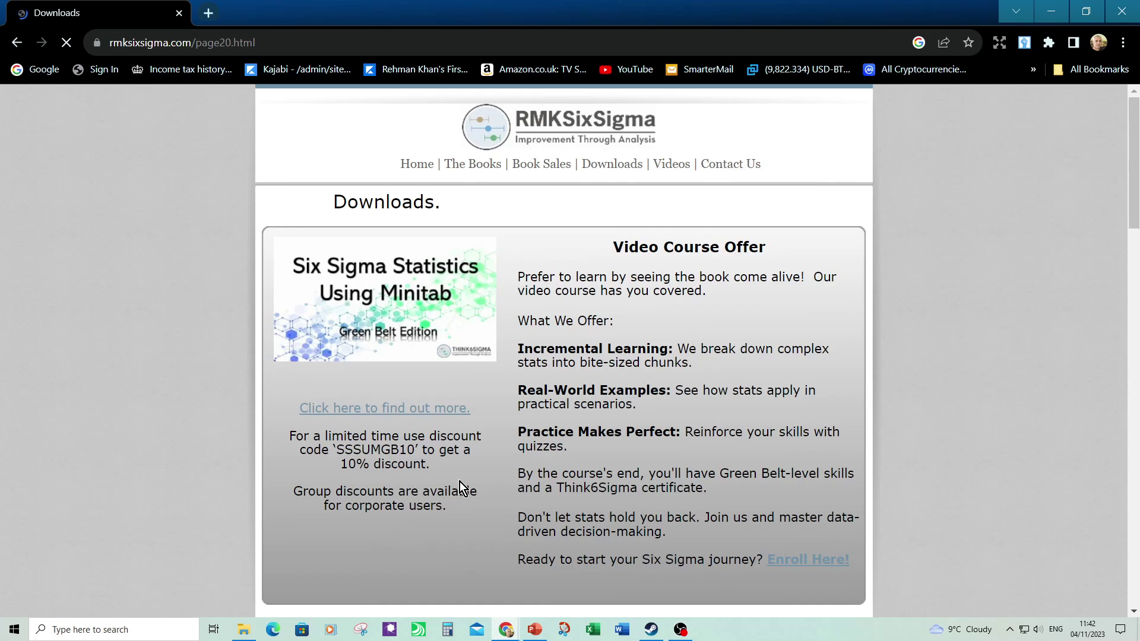
- Download 08 MSA from the Minitab Exercises for Green Belts datasets and open 08 MSA.xlsx in Excel
scroll(465, 469, down, 5)
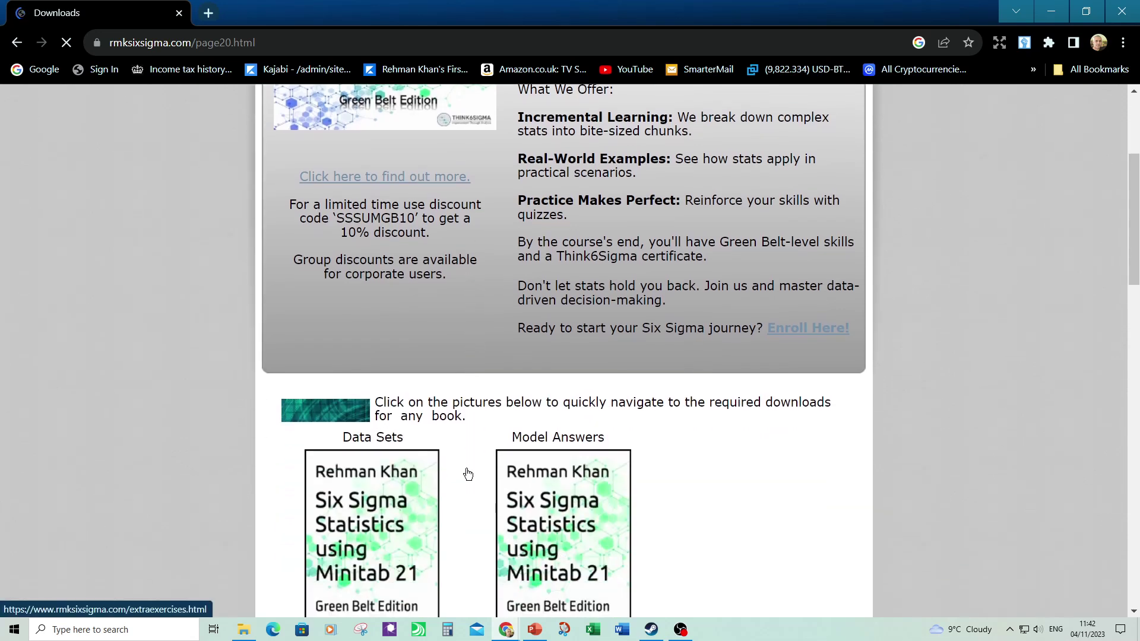
scroll(467, 473, down, 5)
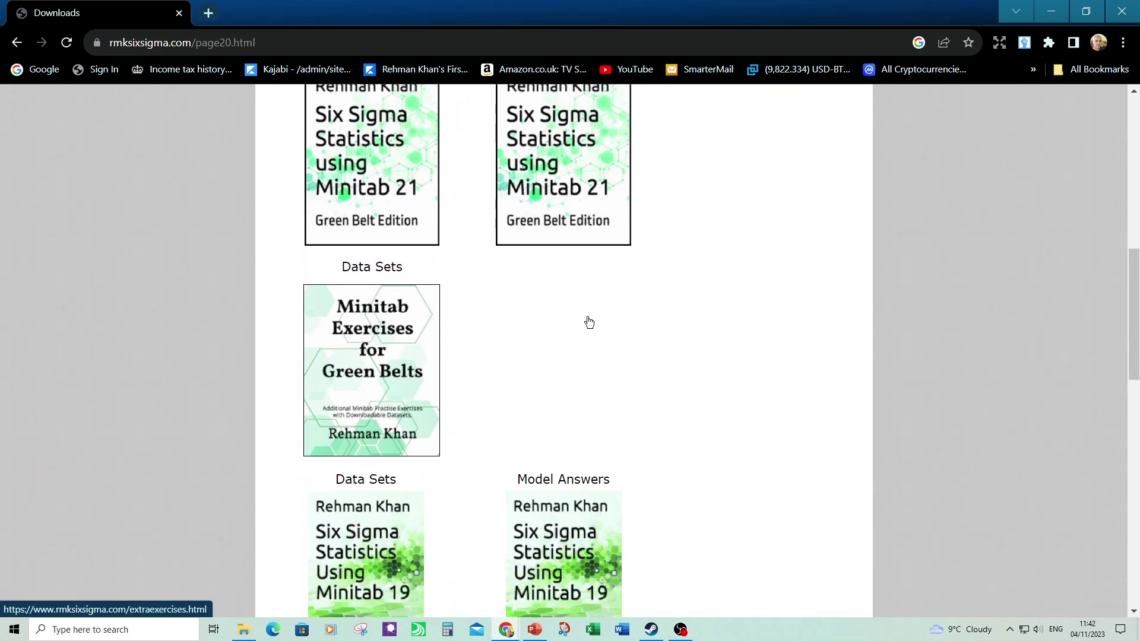
click(368, 336)
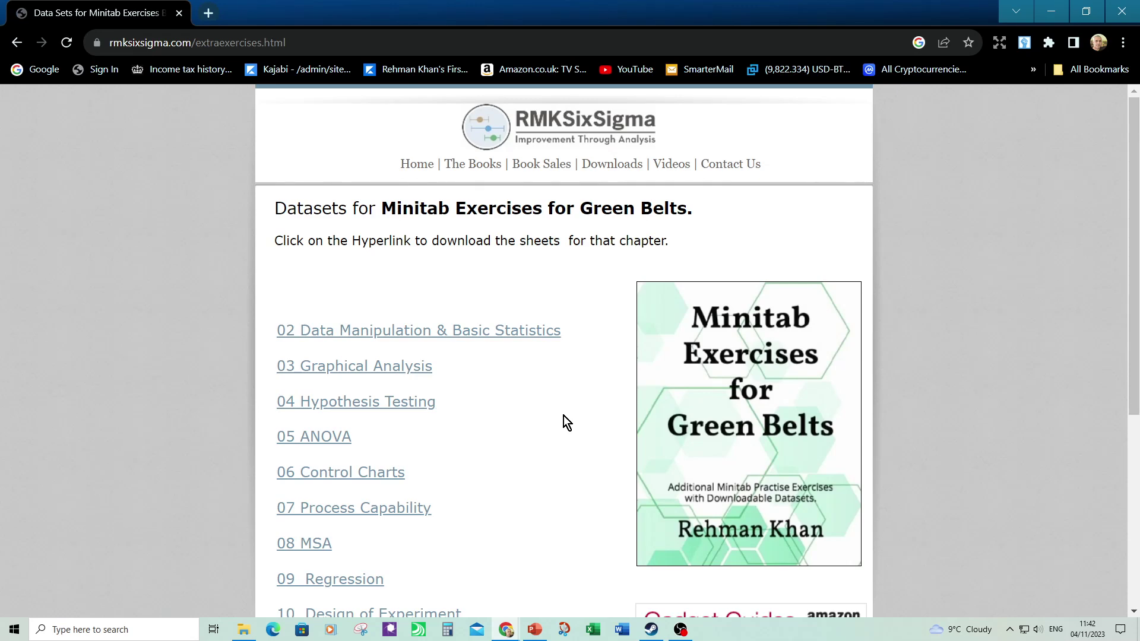
scroll(567, 423, down, 1)
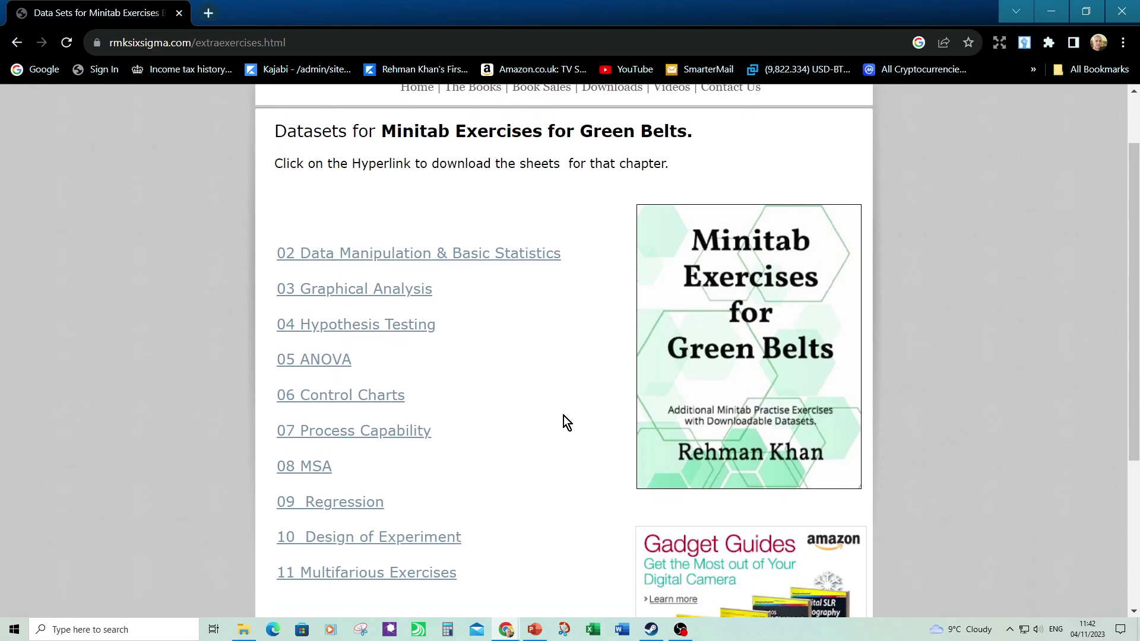
click(320, 471)
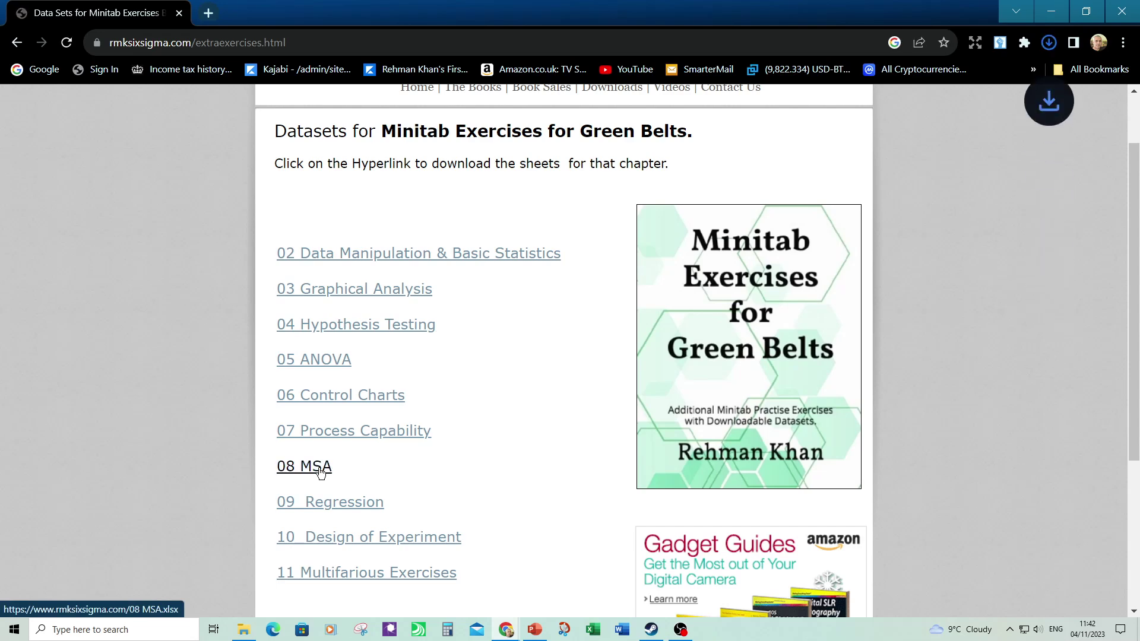
click(1054, 41)
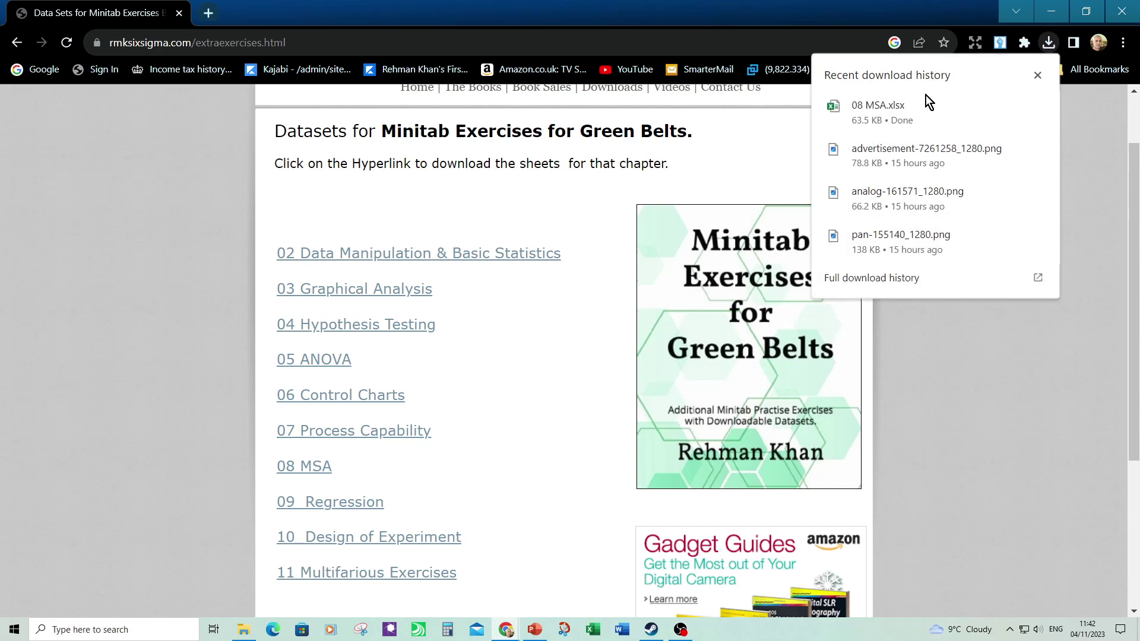
click(897, 122)
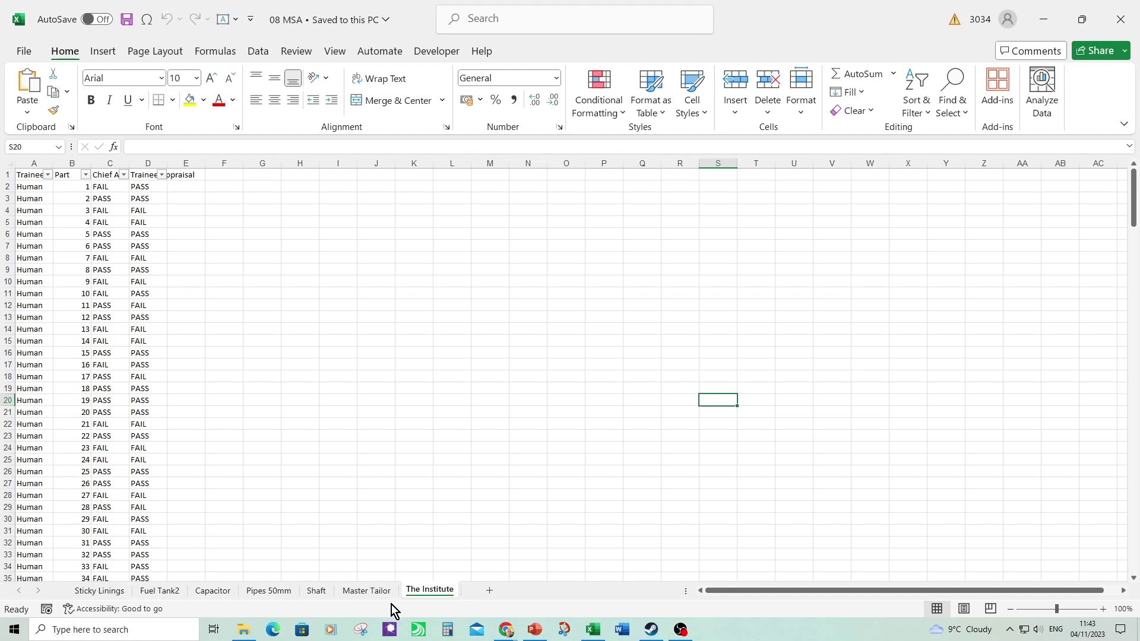
- Copy the Part, Operator and Measurement data (A1:C127) from the Sticky Linings sheet
click(107, 592)
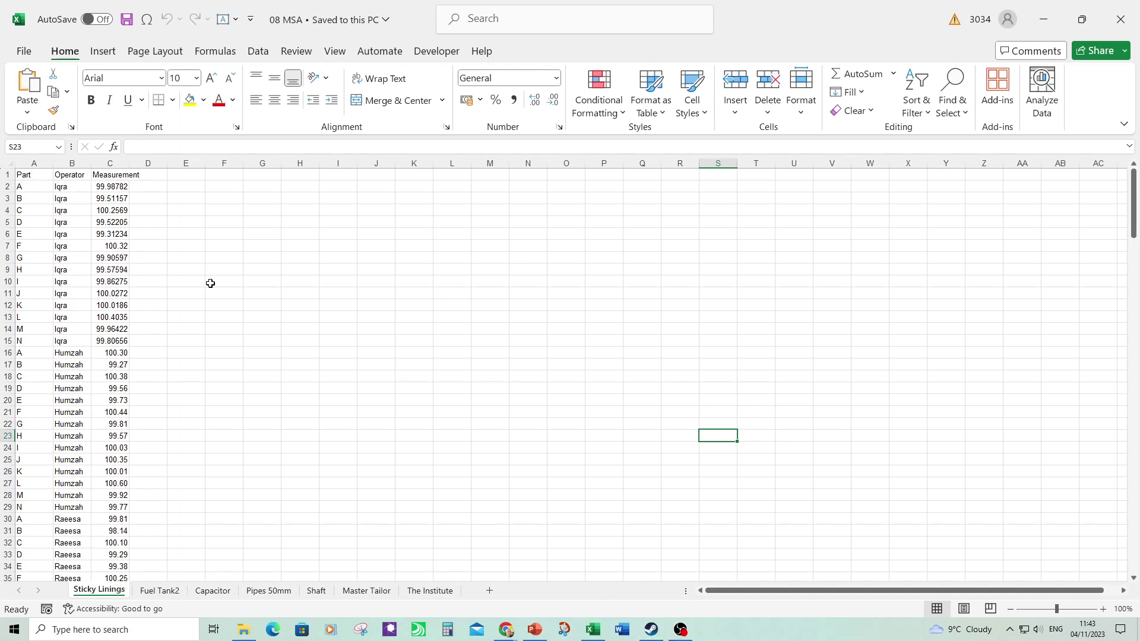
click(28, 175)
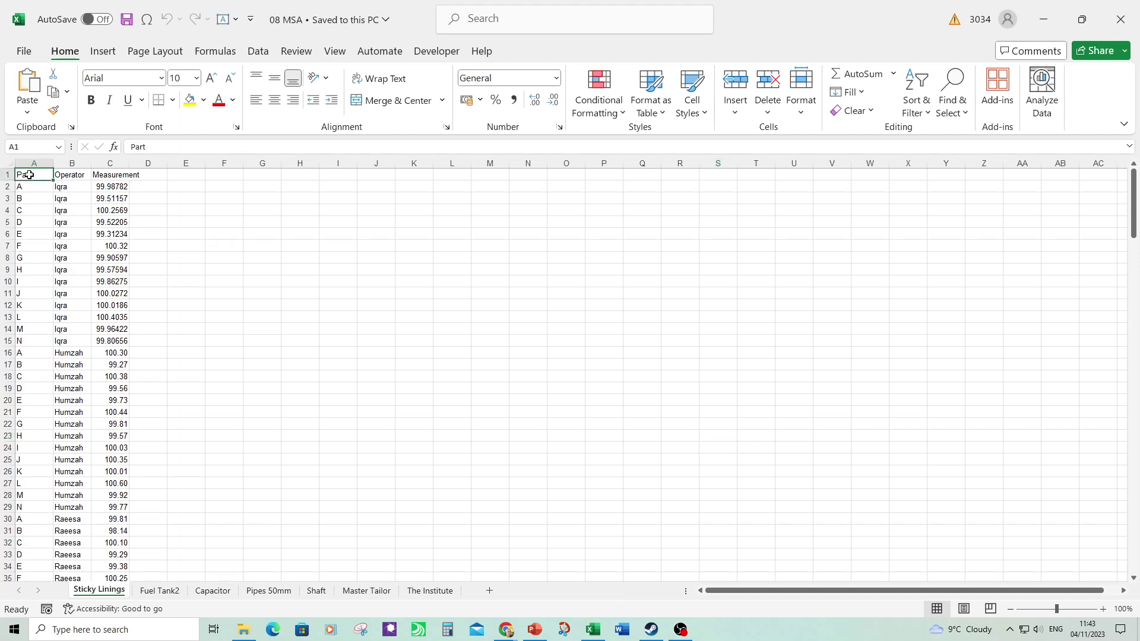
key(ctrl+shift+Right)
key(ctrl+shift+Down)
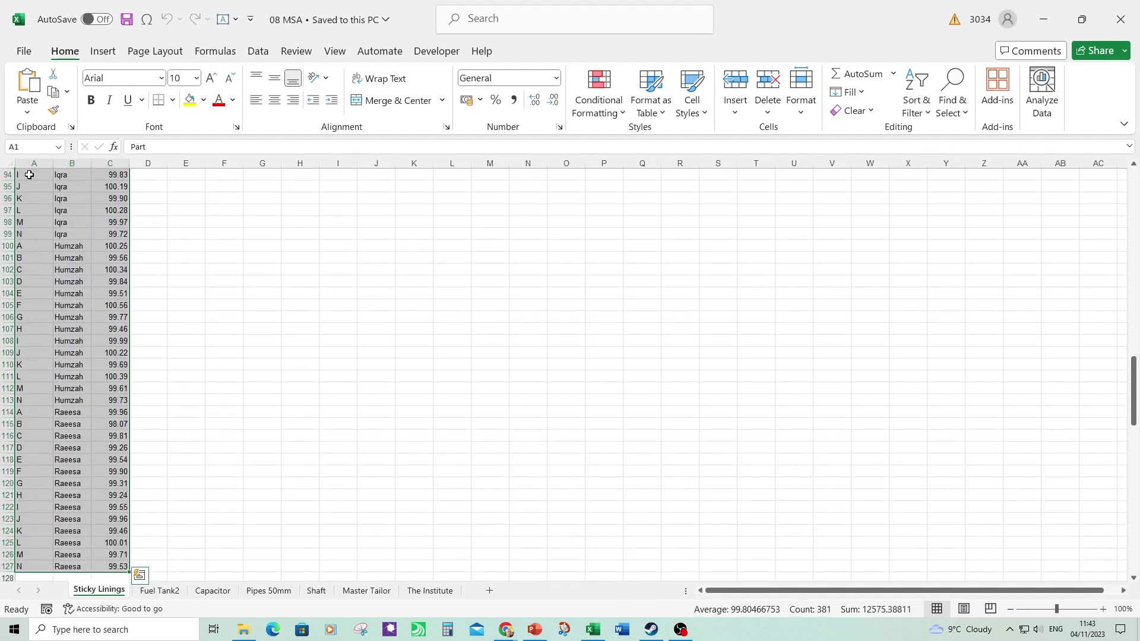
key(ctrl+c)
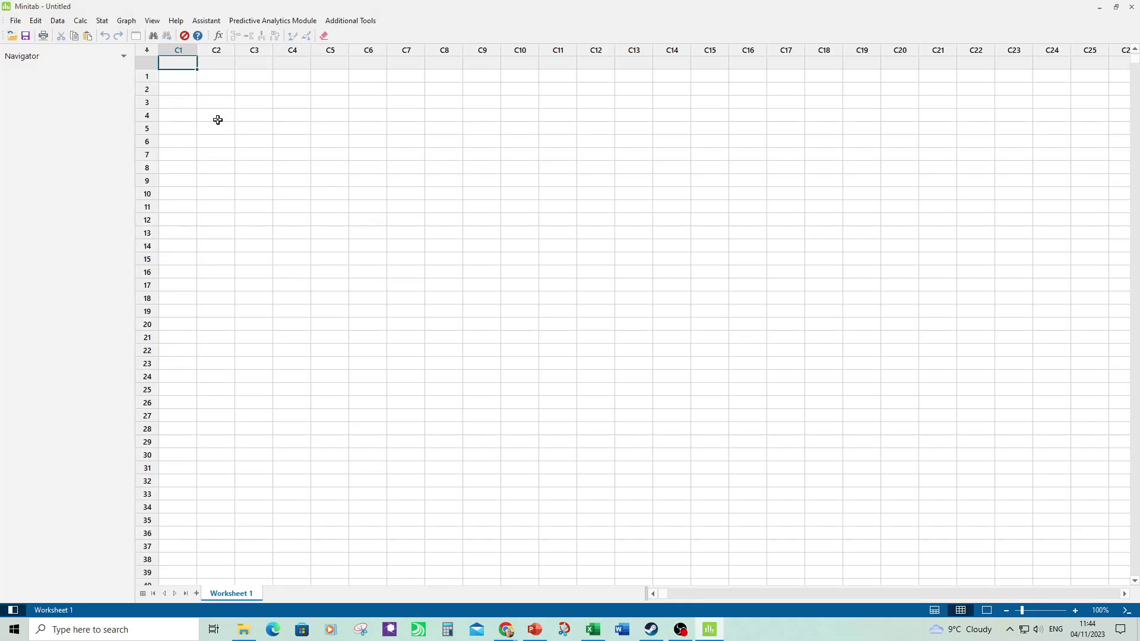
- Paste the data into Minitab columns C1–C3 and zoom the worksheet to 150%
key(ctrl+v)
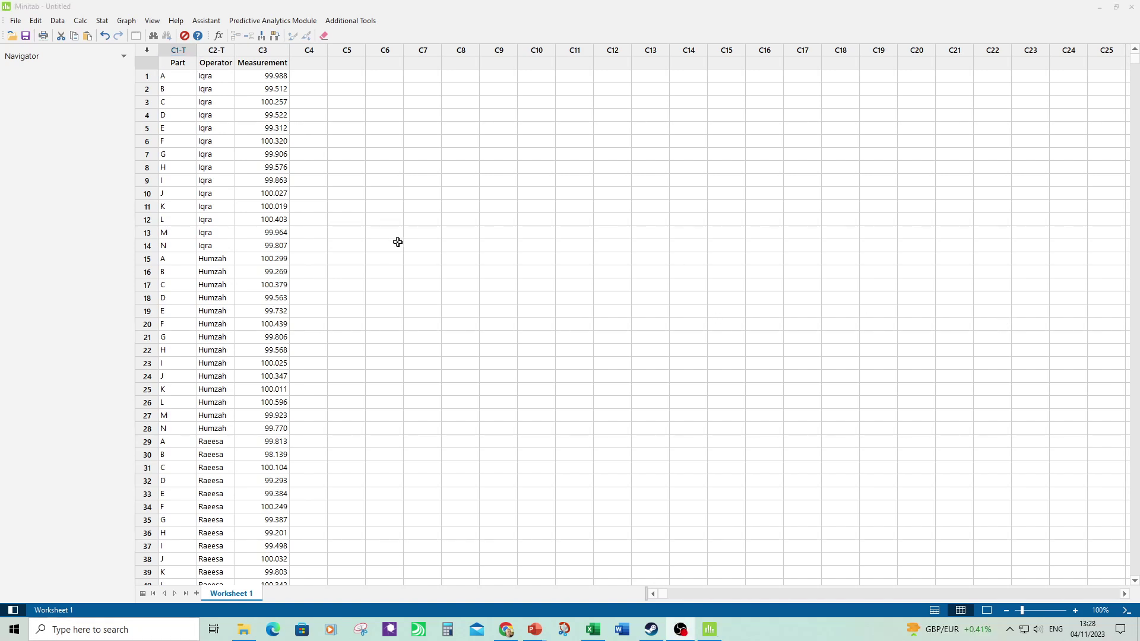
click(1075, 613)
click(1075, 611)
click(1075, 611)
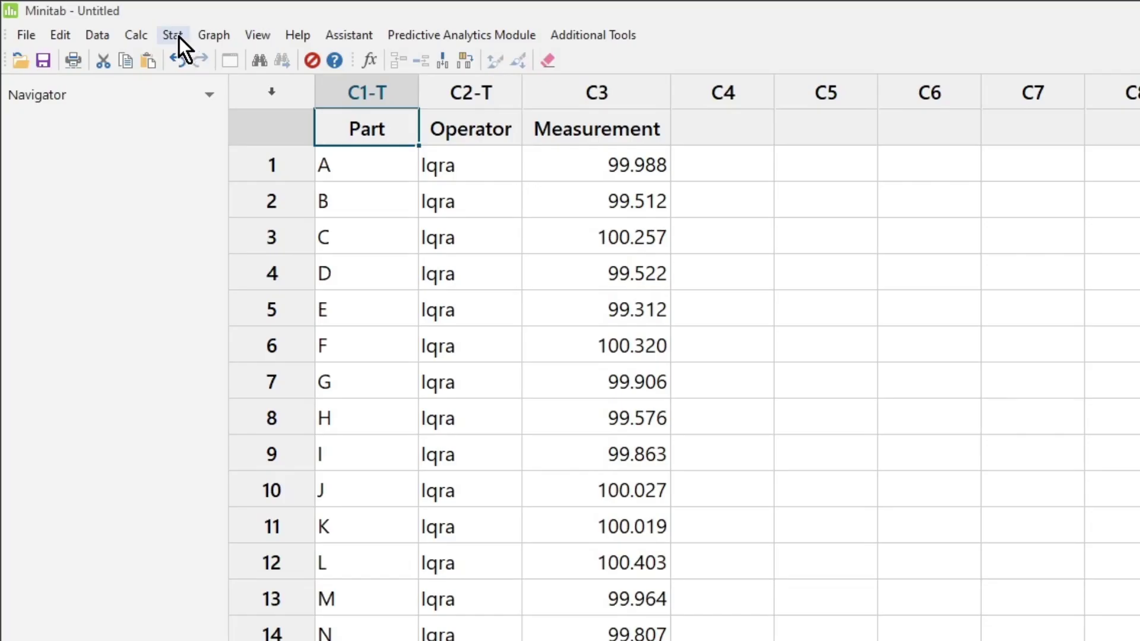
- Create a Gage Run Chart with Part as part numbers, Operator as operators, and Measurement as the data
click(172, 35)
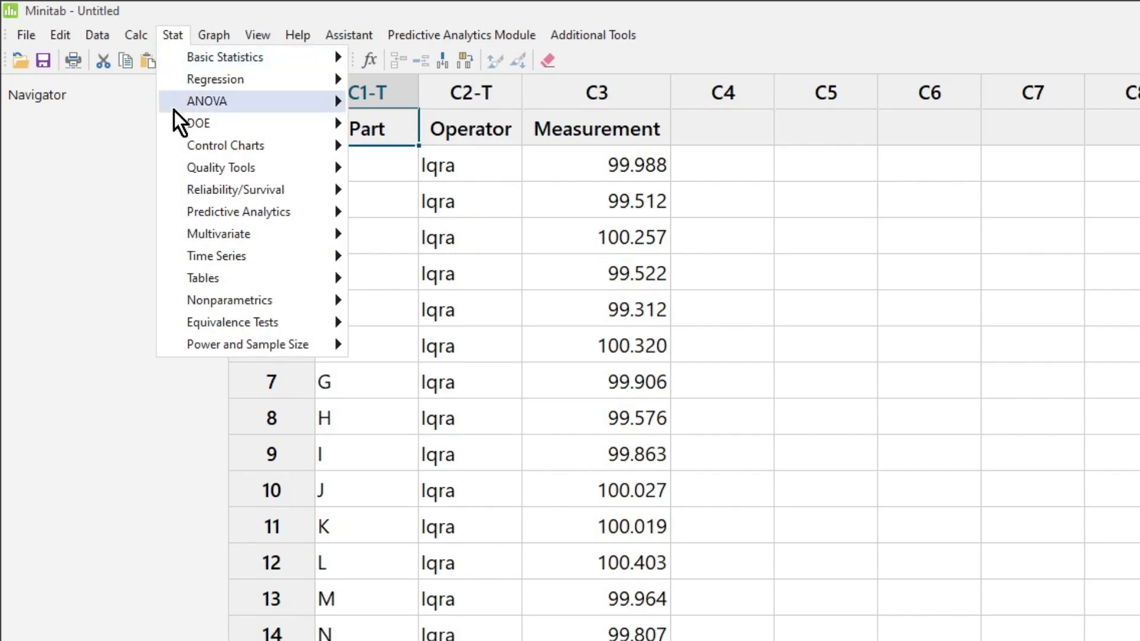
mouse_move(254, 164)
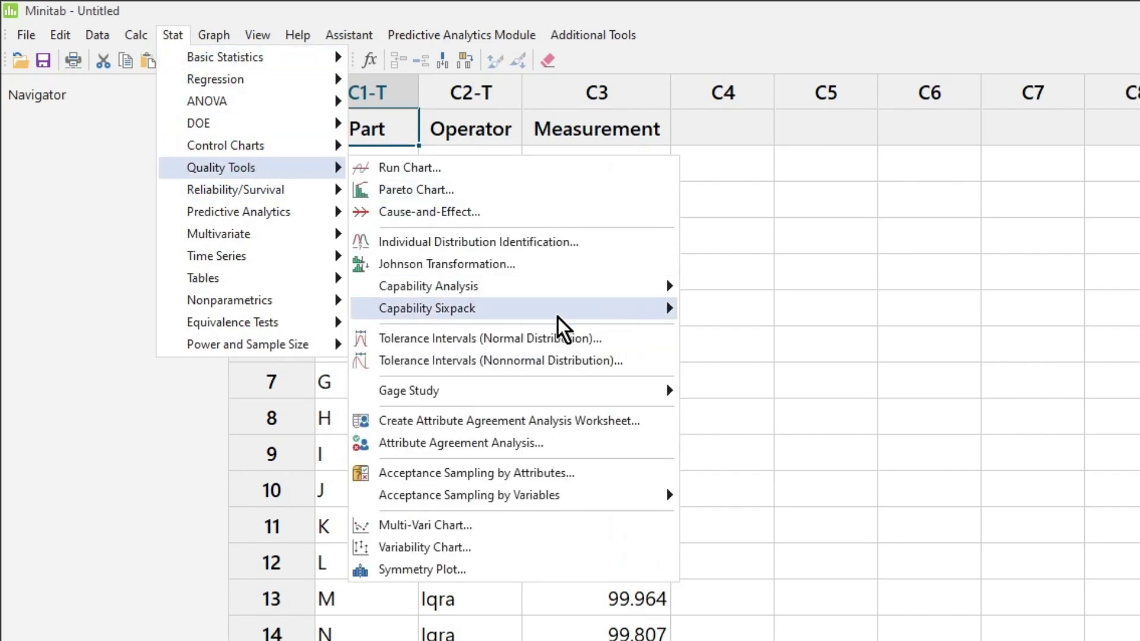
mouse_move(477, 390)
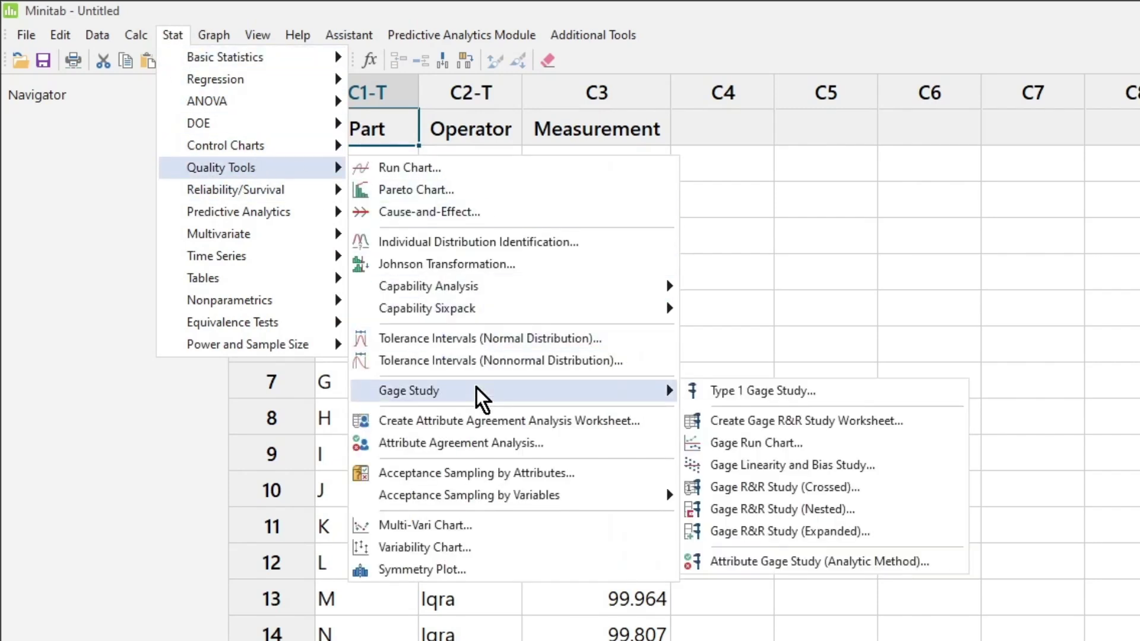
click(911, 443)
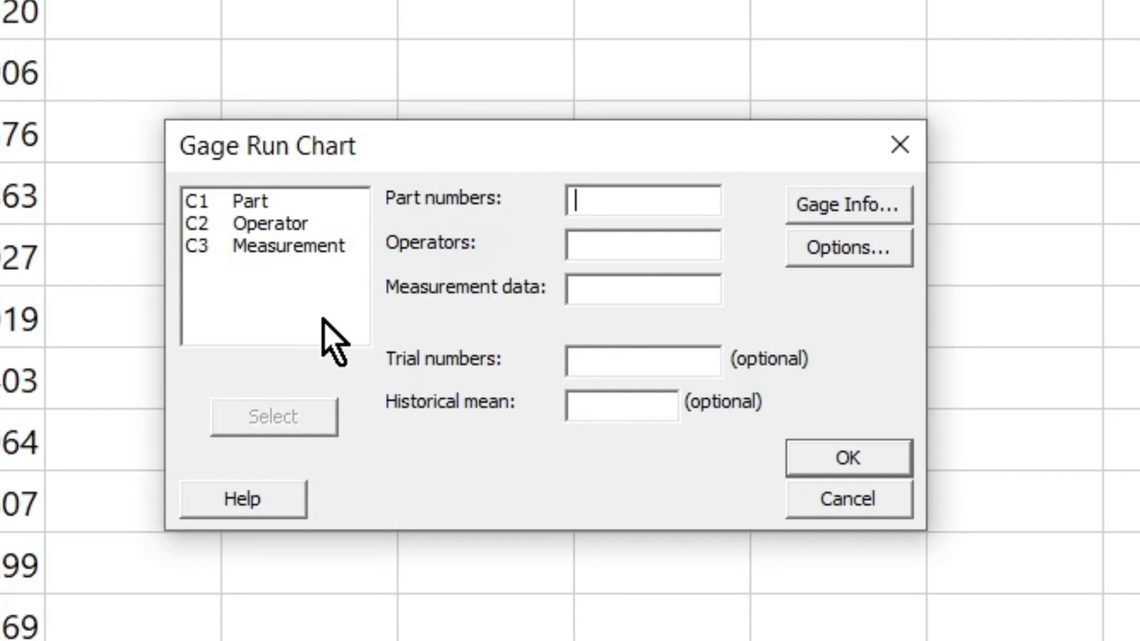
double_click(235, 205)
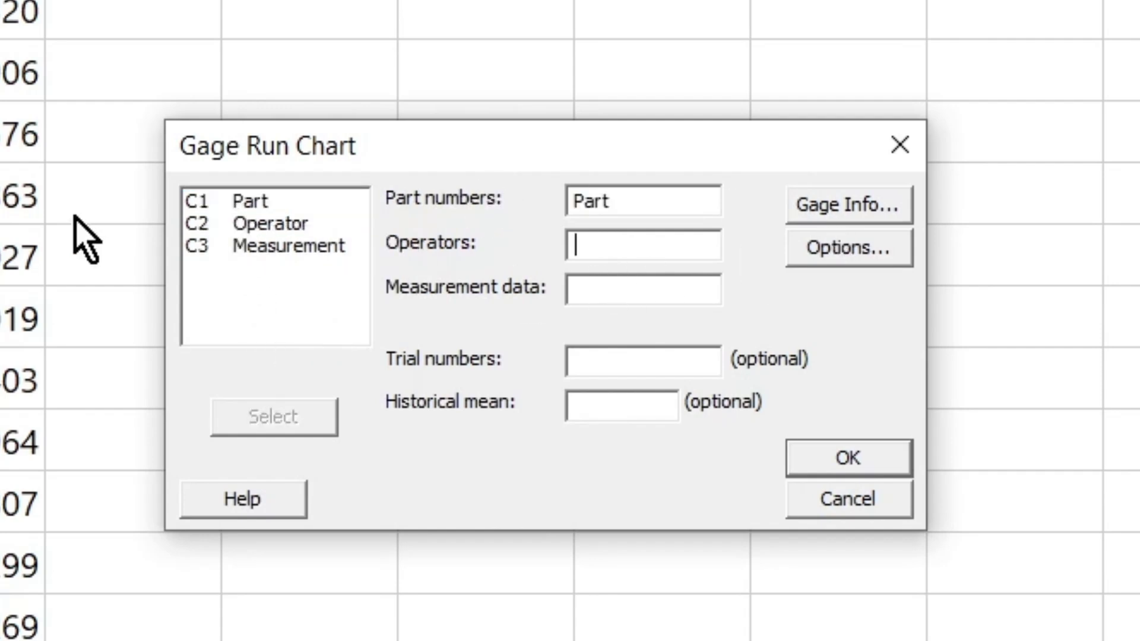
click(250, 223)
double_click(250, 222)
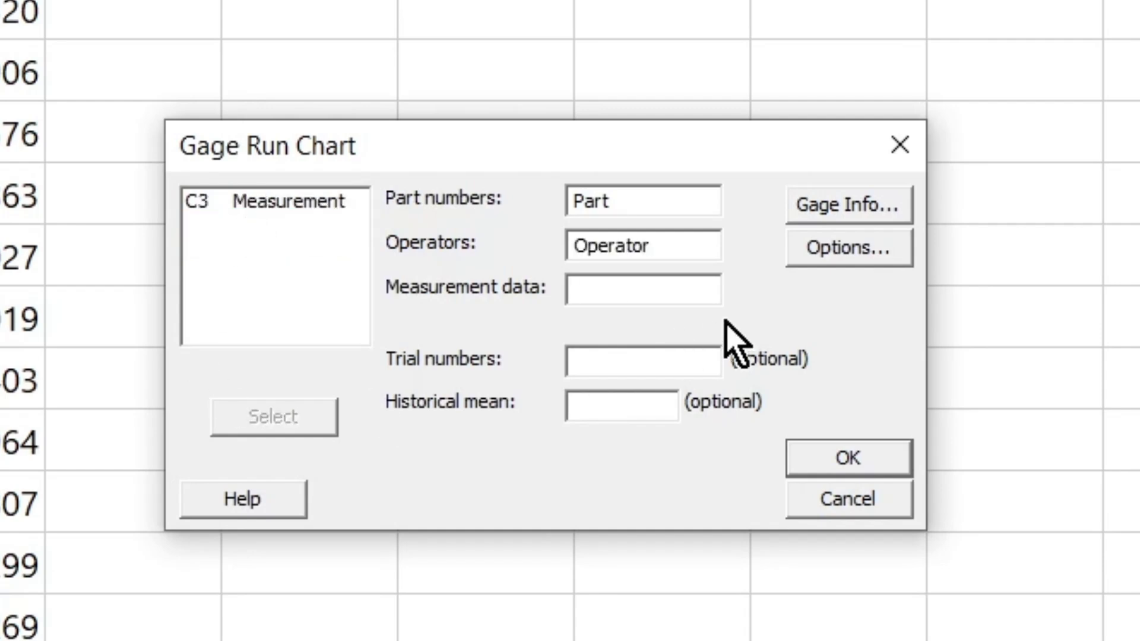
double_click(277, 202)
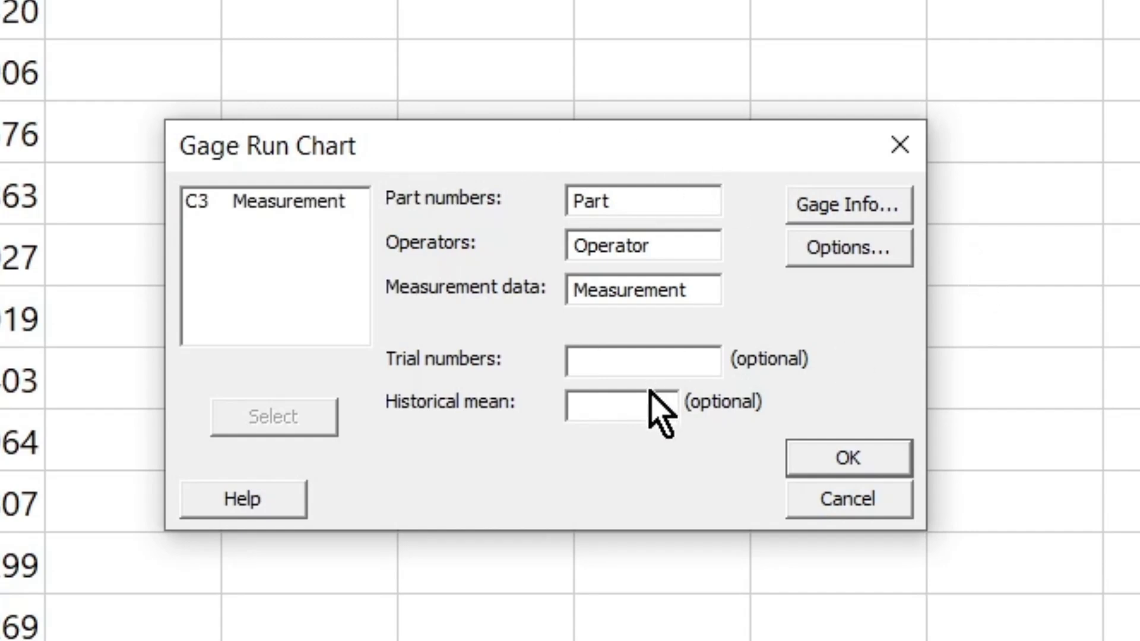
click(879, 471)
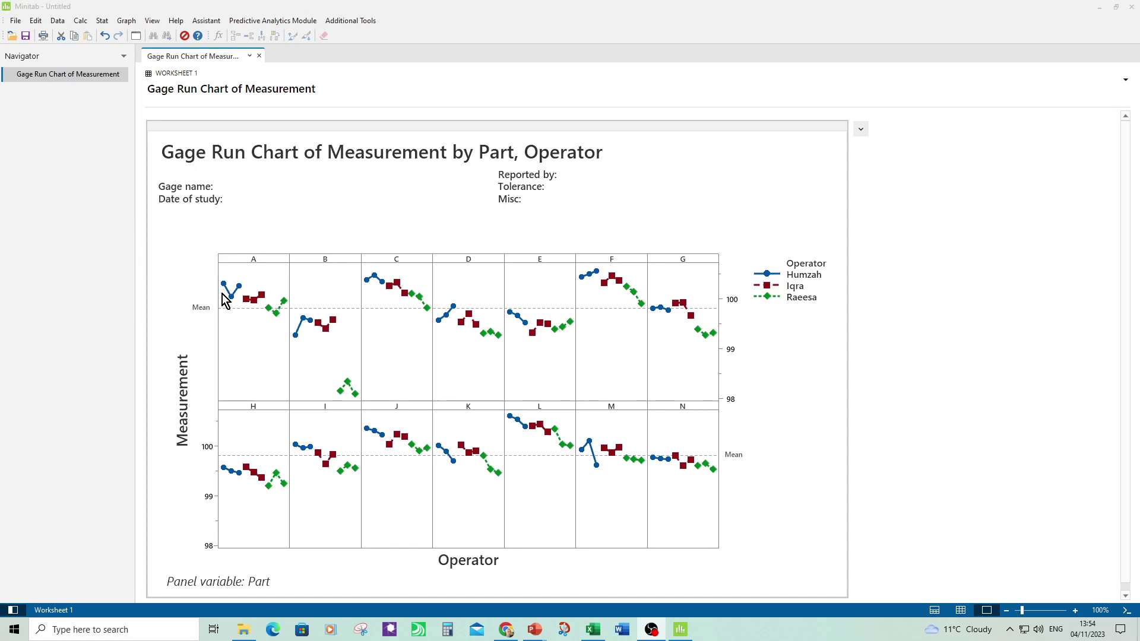
mouse_move(250, 307)
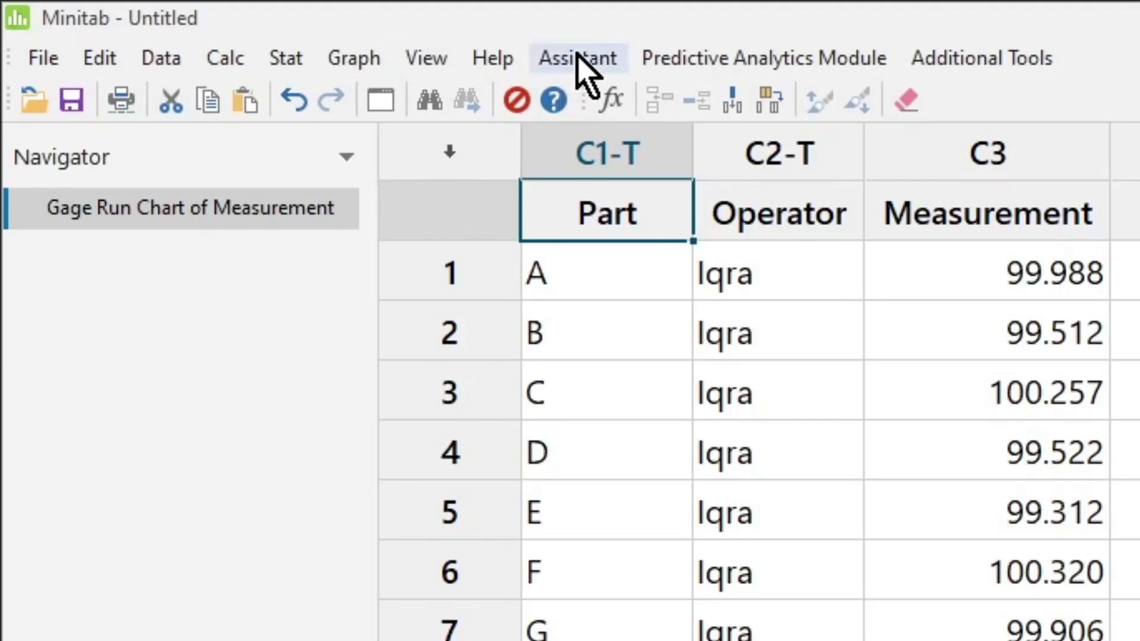
- Set up the Assistant crossed Gage R&R with Operator, Part, Measurement and historical standard deviation 0.43
click(579, 58)
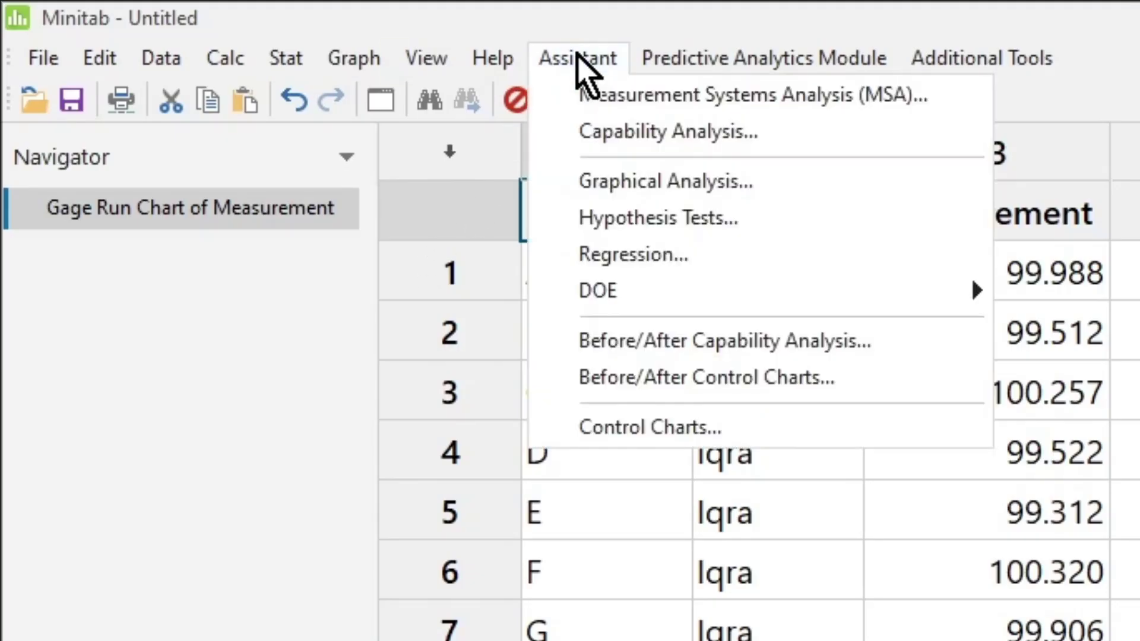
click(669, 95)
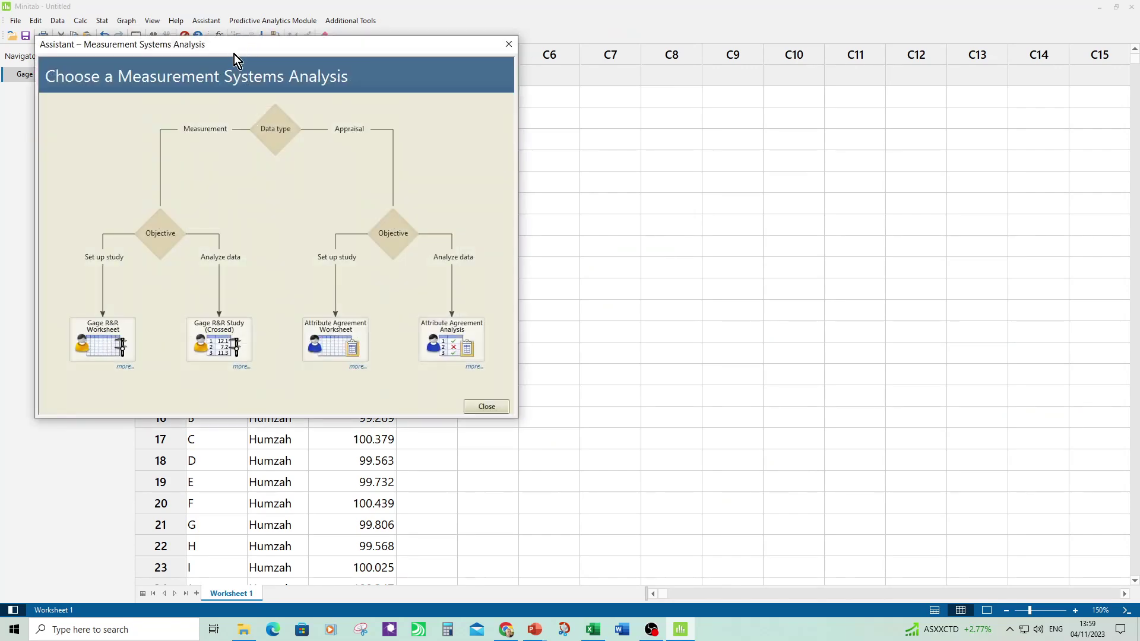
click(229, 350)
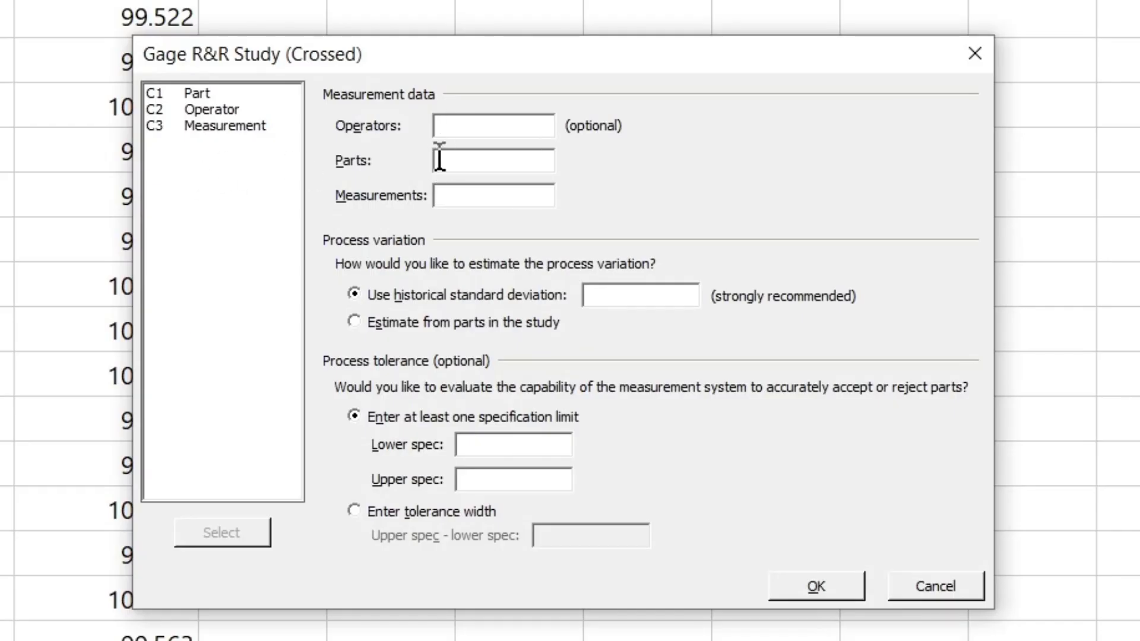
double_click(237, 107)
double_click(191, 99)
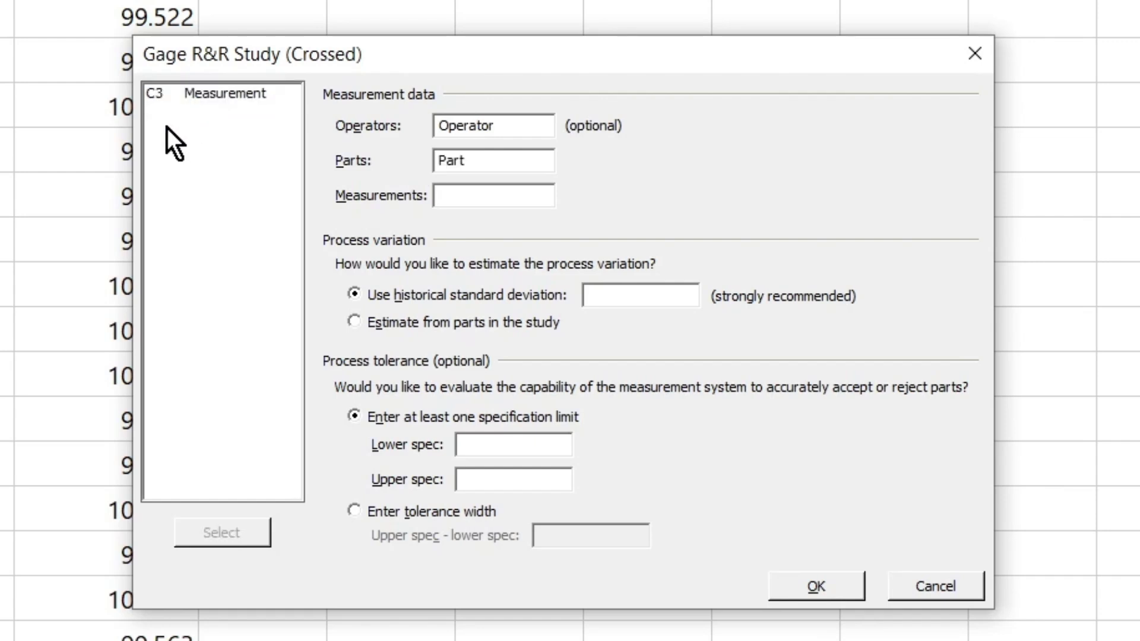
double_click(222, 98)
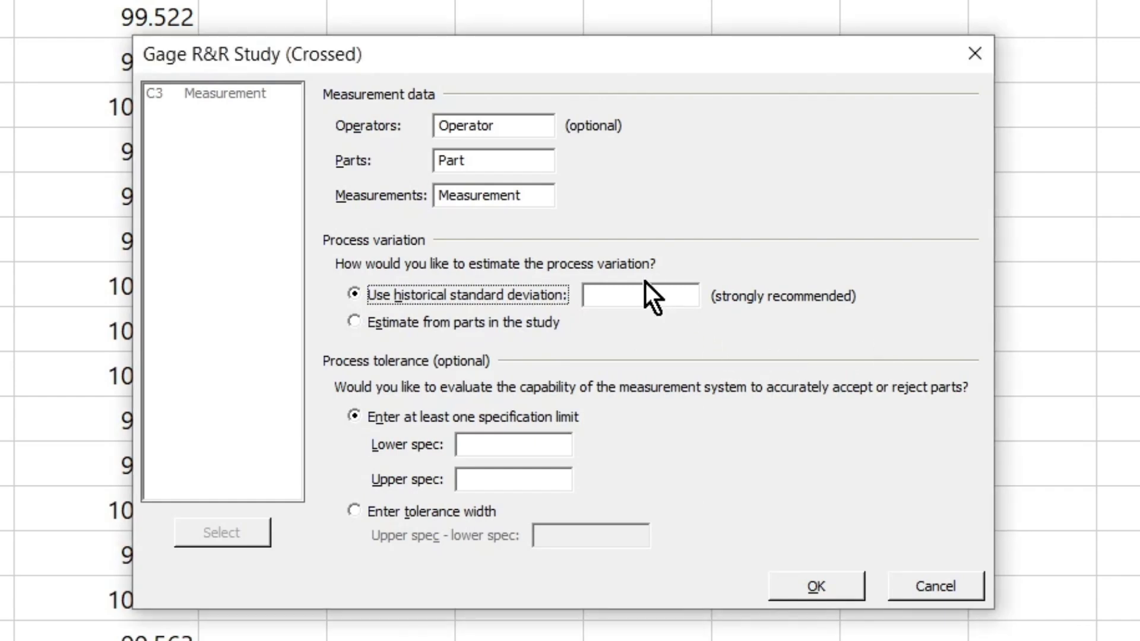
click(633, 292)
text(0.)
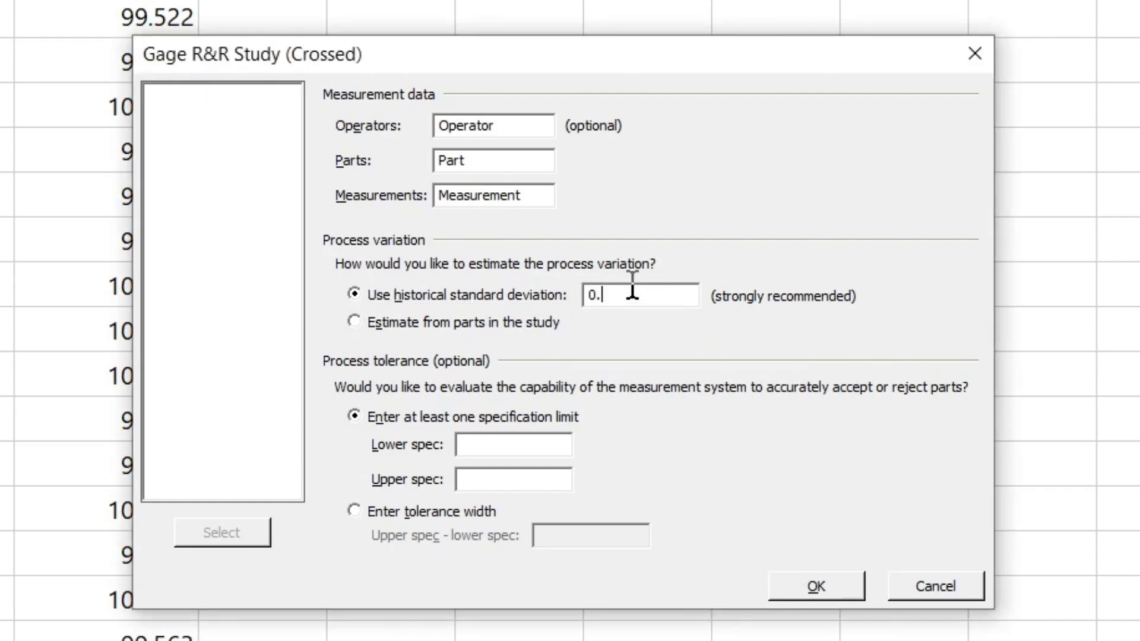
text(43)
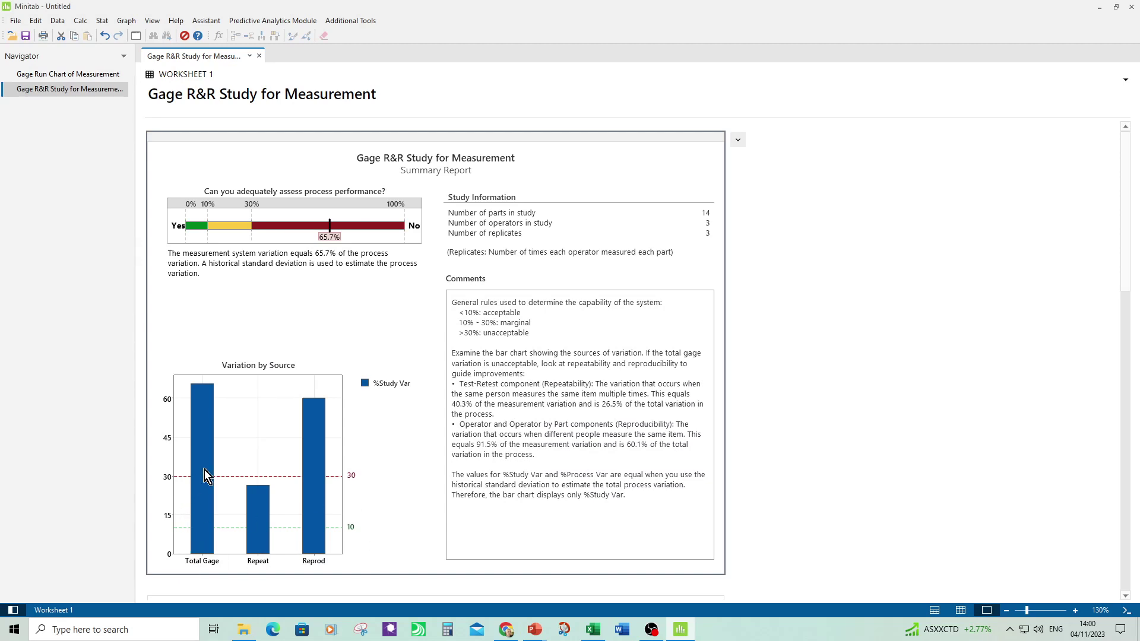
- Read the Total Gage, Repeat and Reprod values in the Variation by Source chart
mouse_move(205, 446)
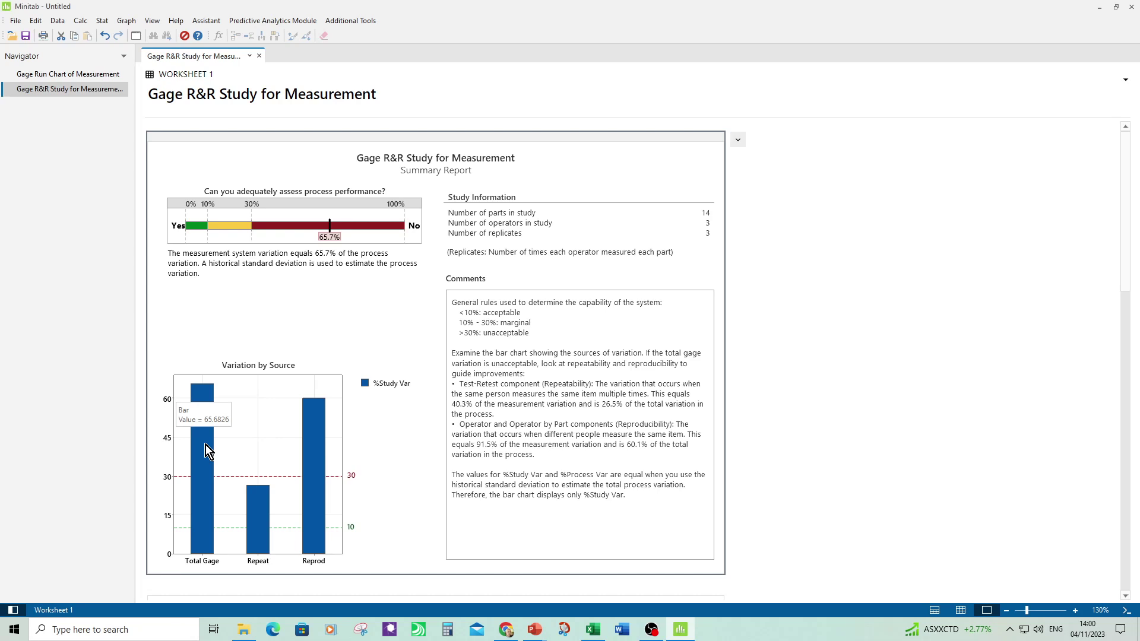
mouse_move(253, 511)
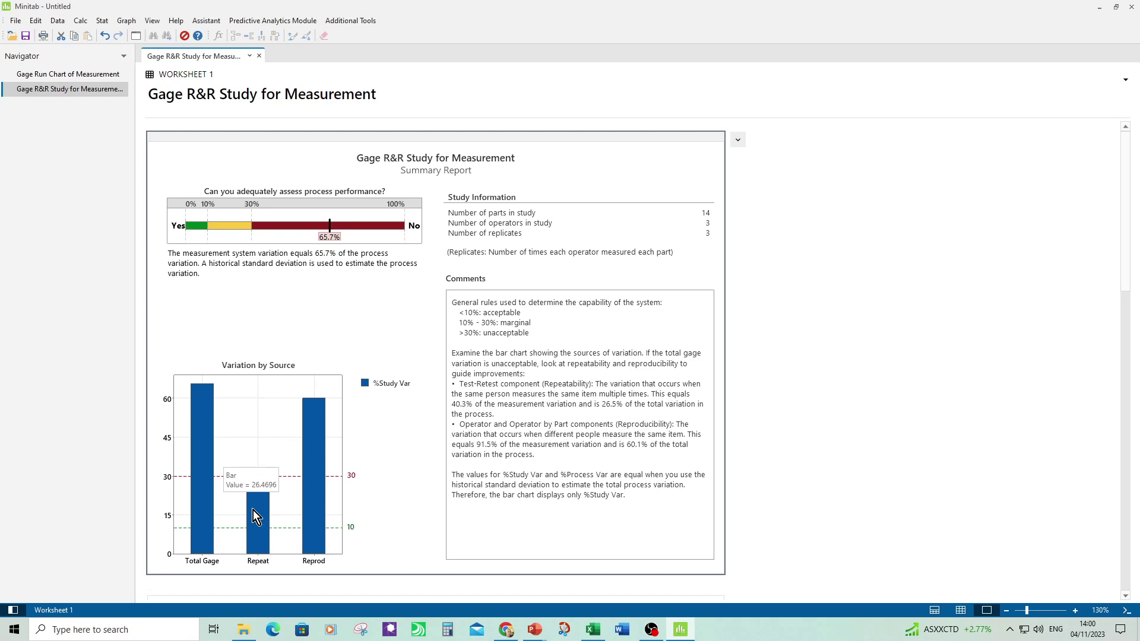
mouse_move(313, 485)
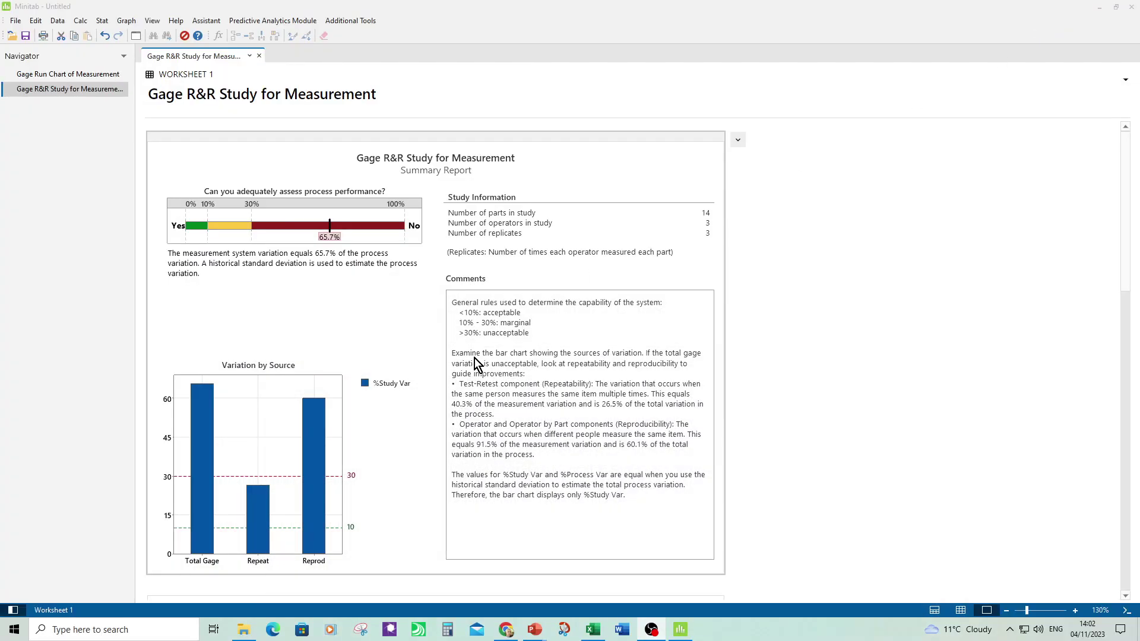
- Scroll down the output to the Variation Report's interaction chart, range charts and variance table
scroll(476, 358, down, 4)
scroll(515, 356, down, 2)
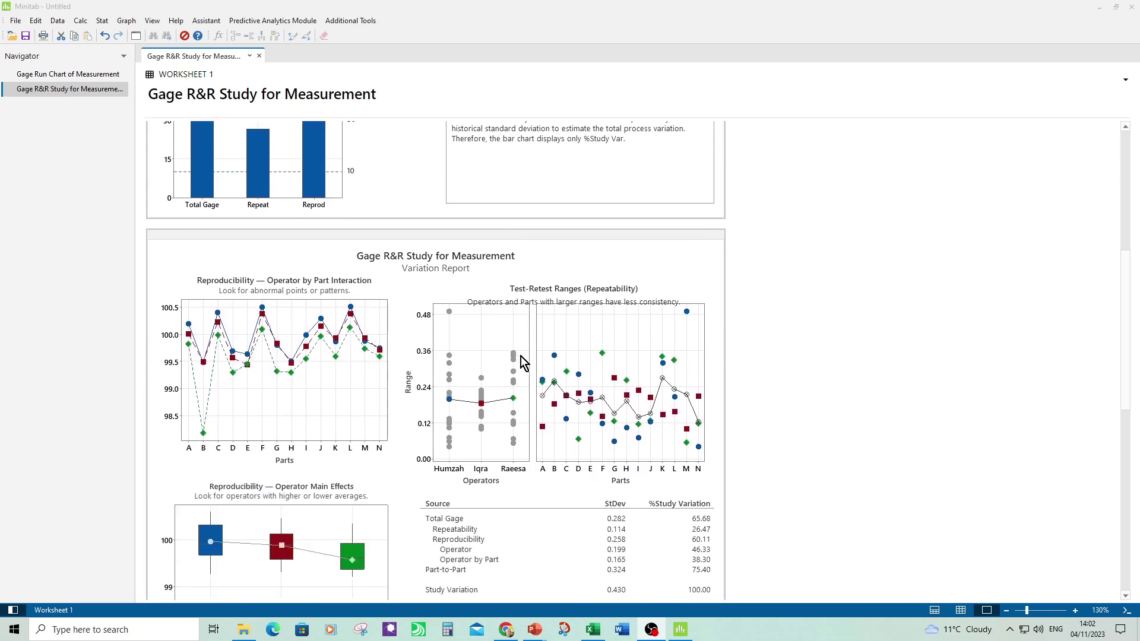
scroll(521, 356, down, 2)
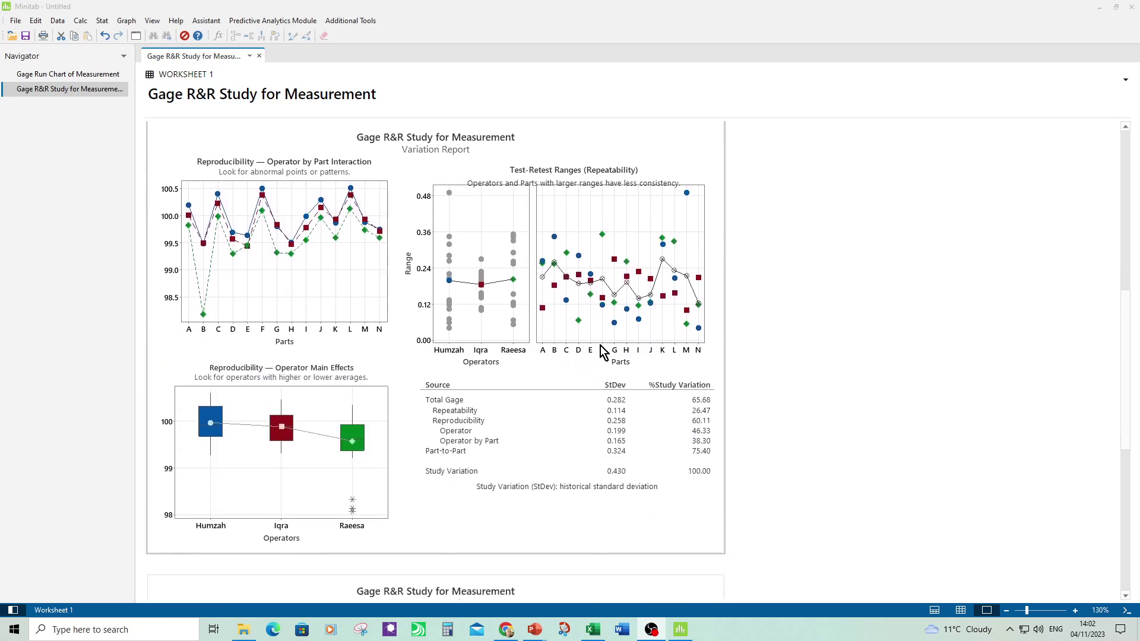
scroll(603, 351, down, 2)
scroll(598, 351, up, 2)
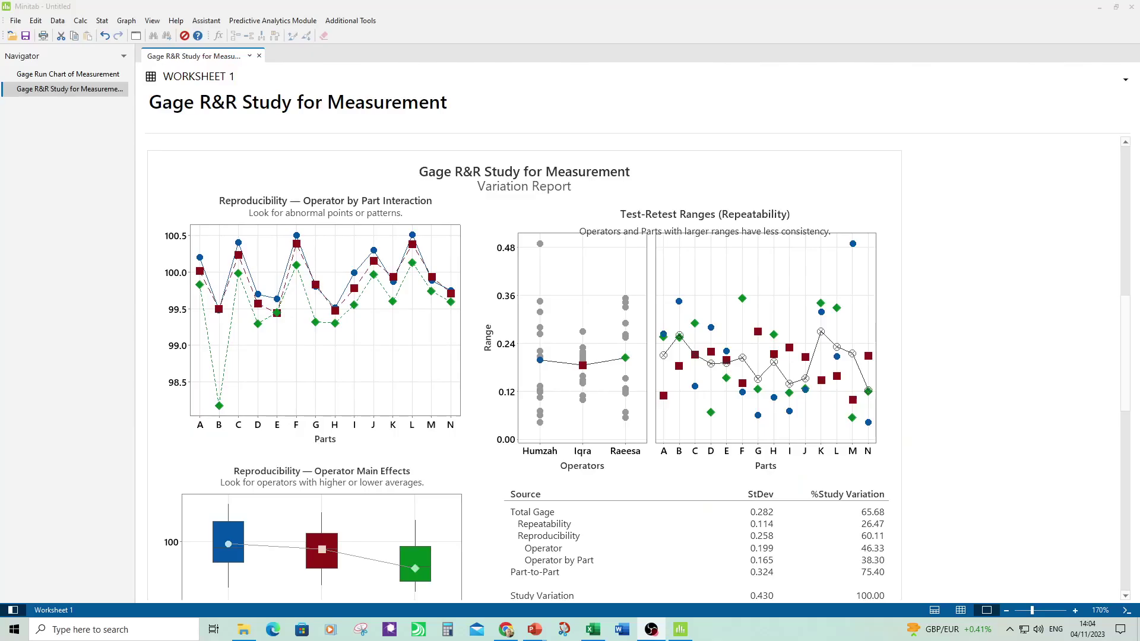
scroll(698, 380, down, 3)
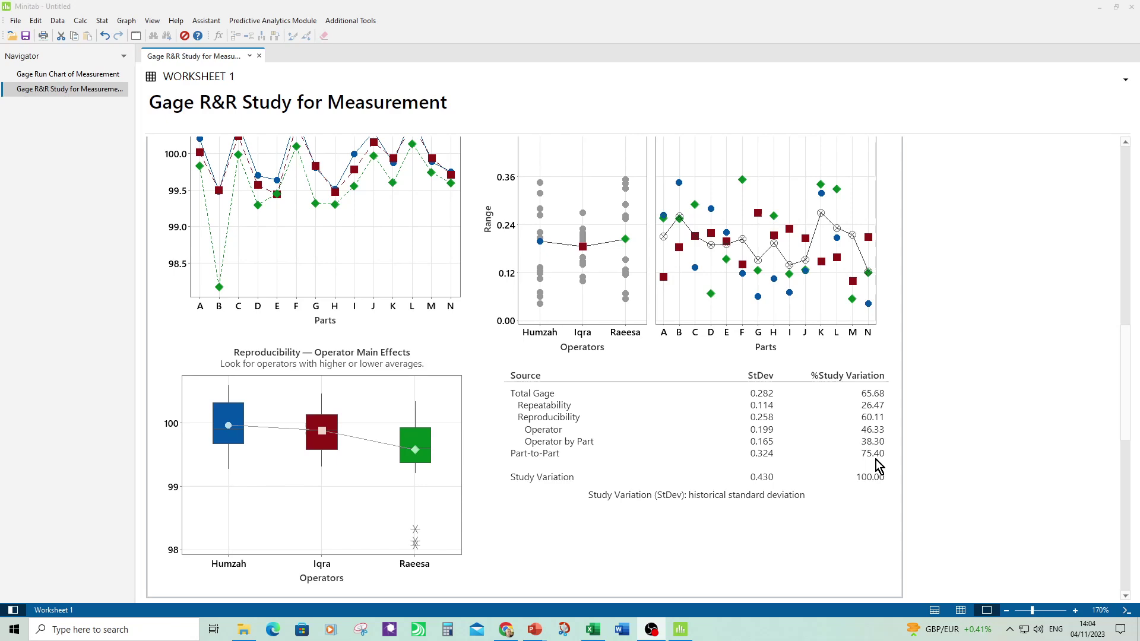
- Examine the Variation Report's operator box plots, then return to the Summary Report
scroll(330, 279, up, 3)
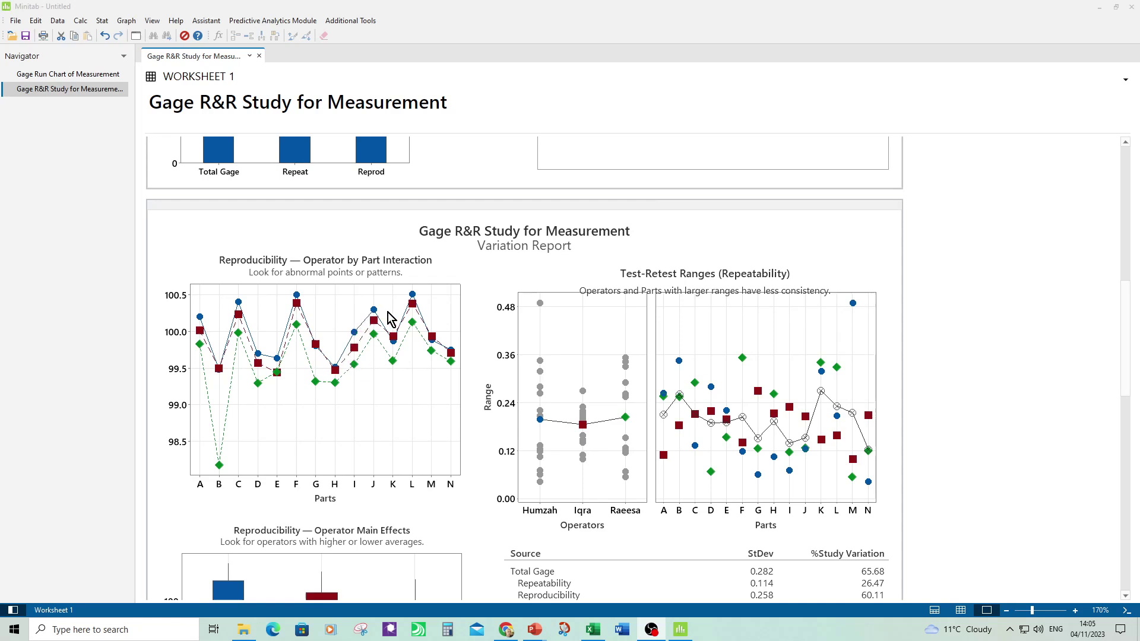
scroll(389, 318, down, 3)
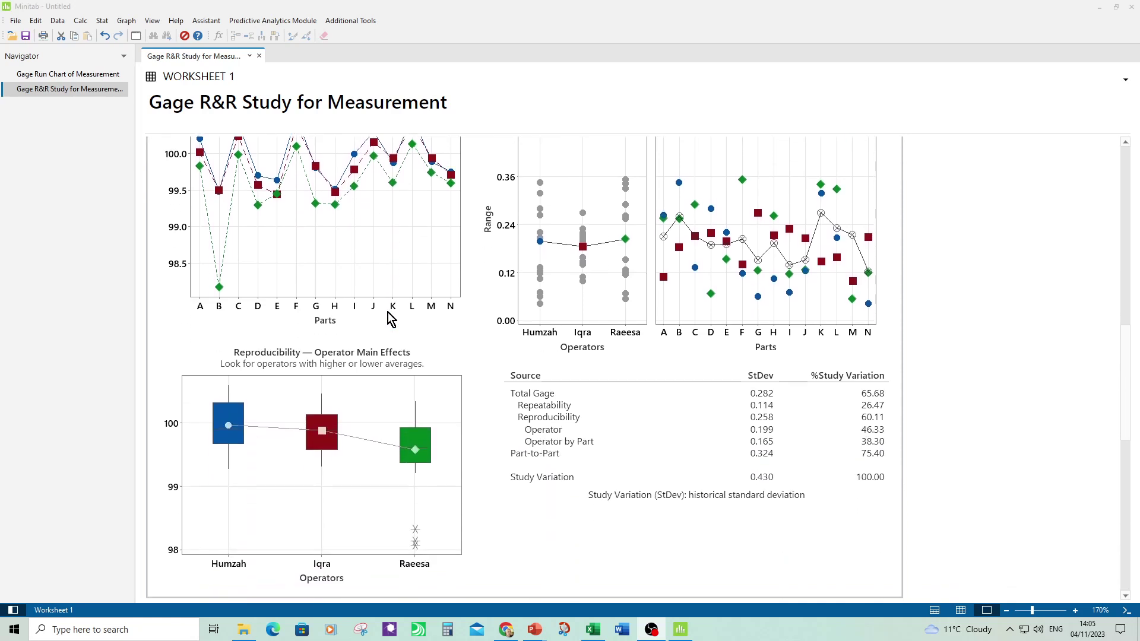
scroll(386, 321, down, 1)
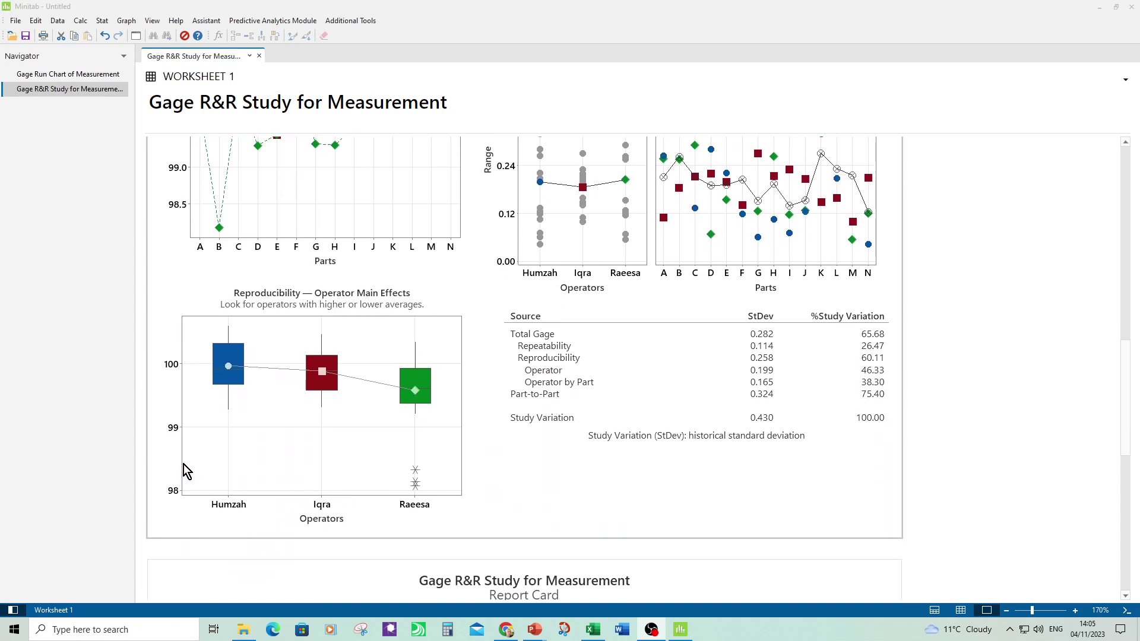
mouse_move(418, 390)
mouse_move(237, 376)
scroll(235, 249, up, 1)
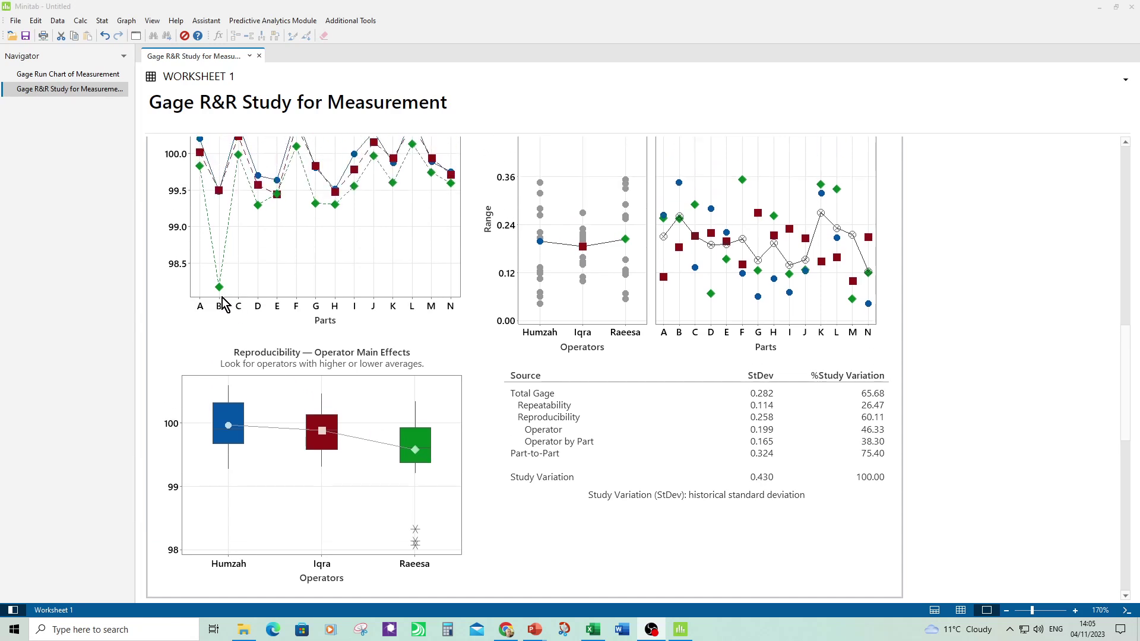
scroll(594, 344, up, 2)
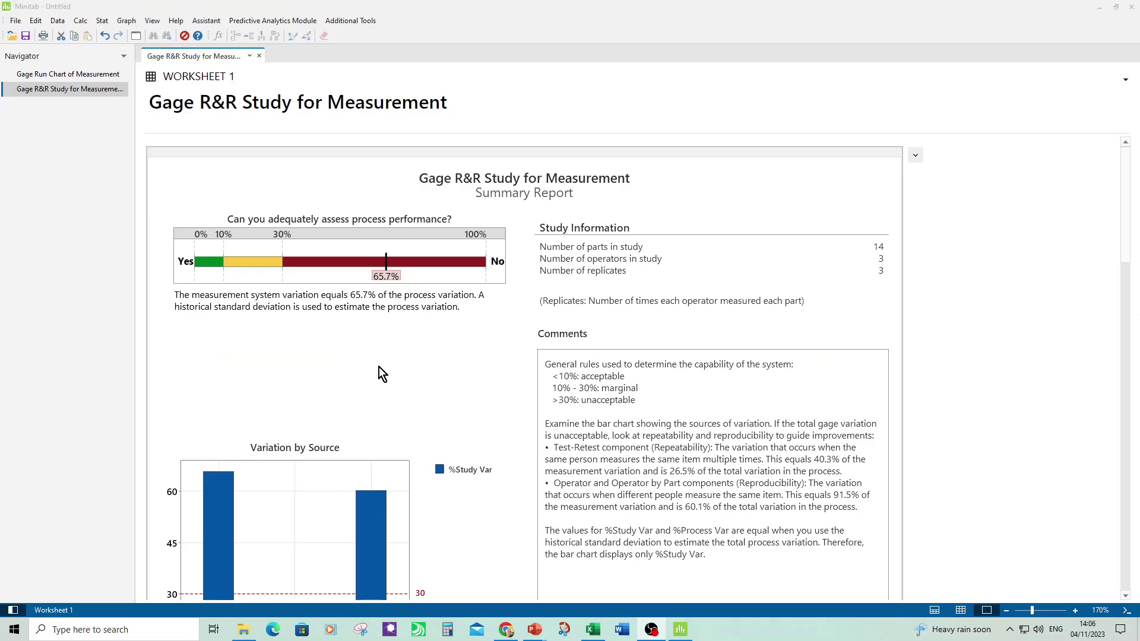
scroll(379, 366, down, 3)
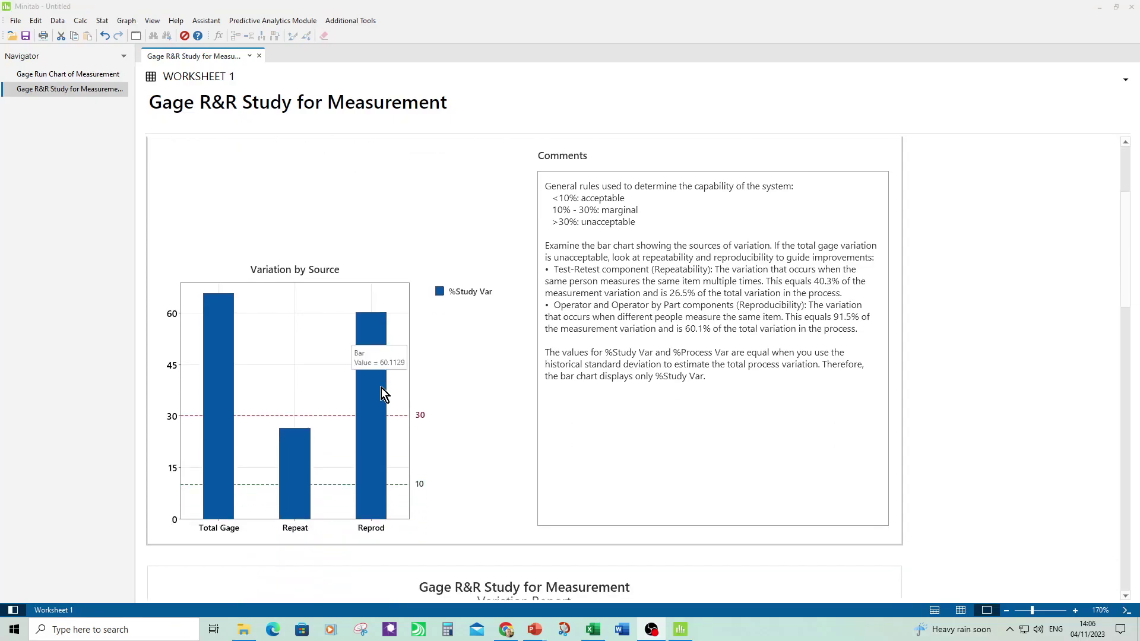
scroll(382, 388, down, 2)
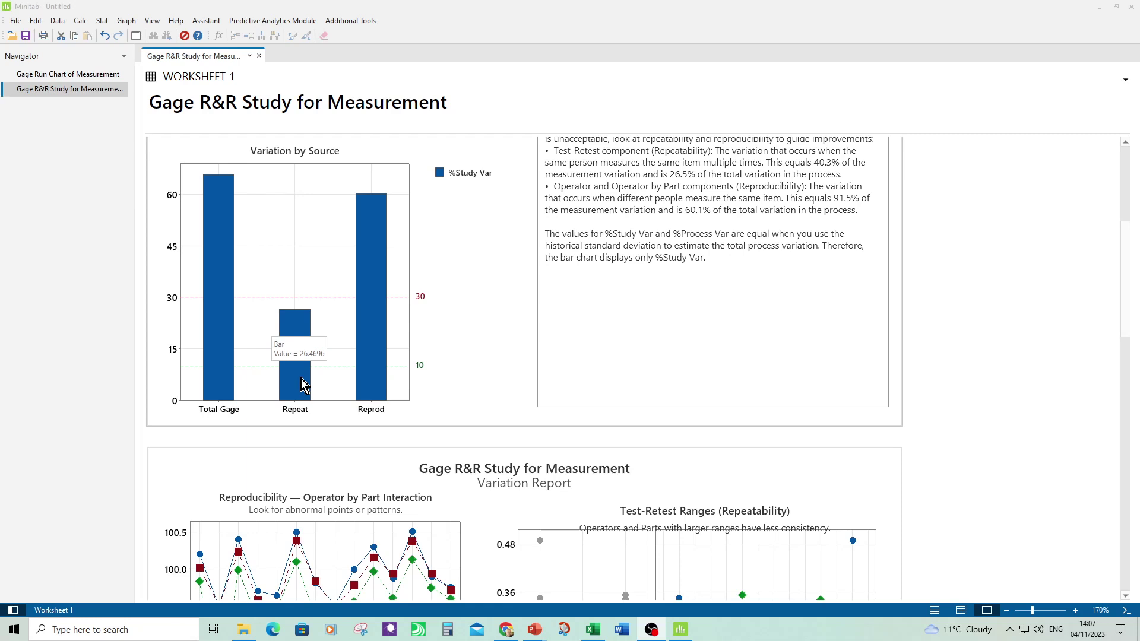
scroll(301, 379, down, 5)
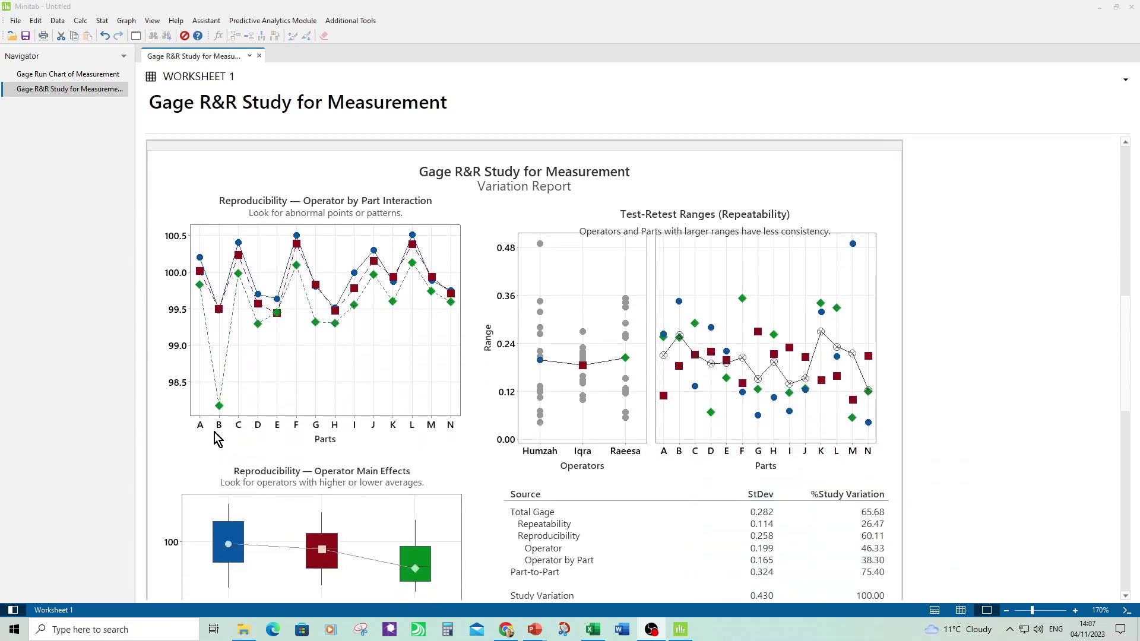
mouse_move(220, 407)
scroll(262, 570, down, 1)
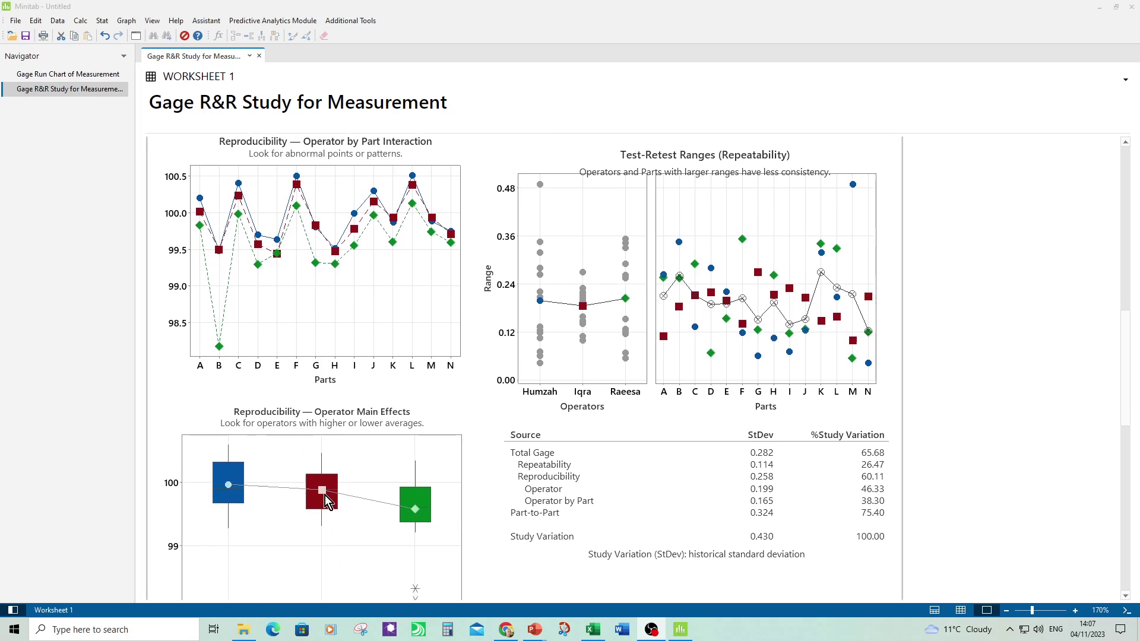
scroll(363, 508, up, 5)
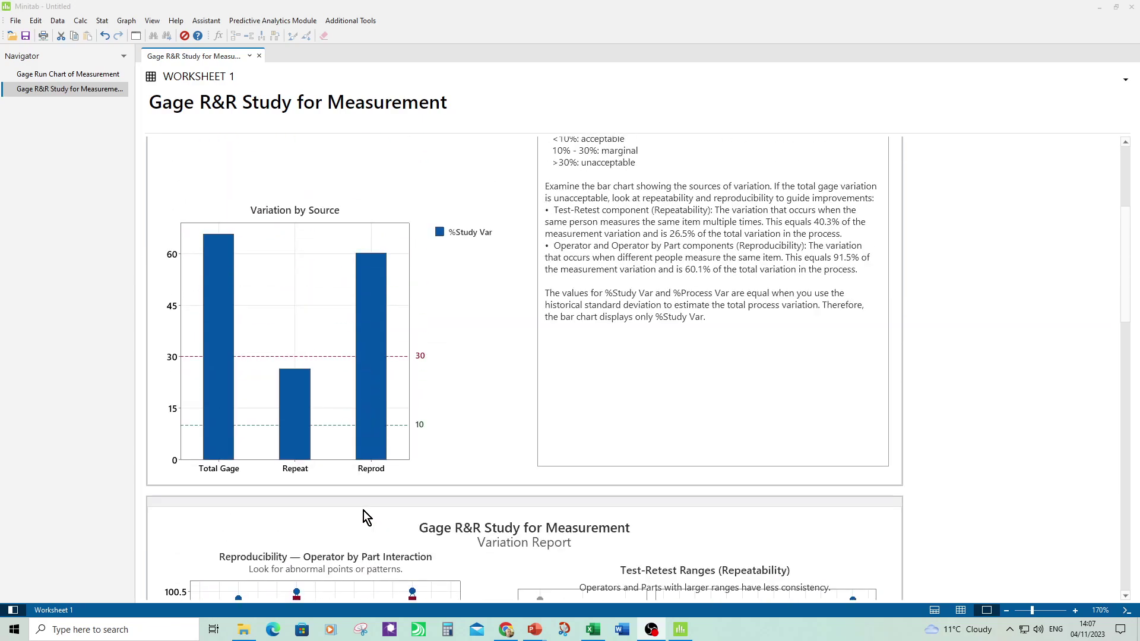